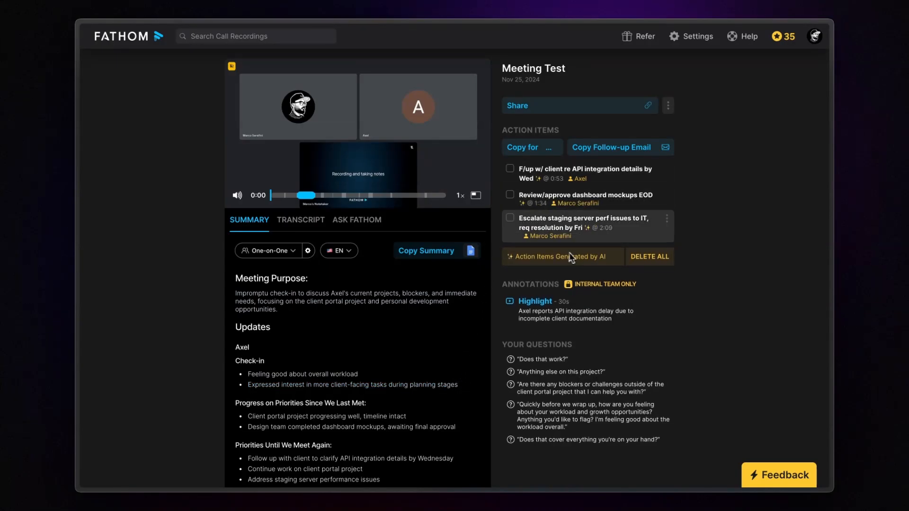
click(531, 147)
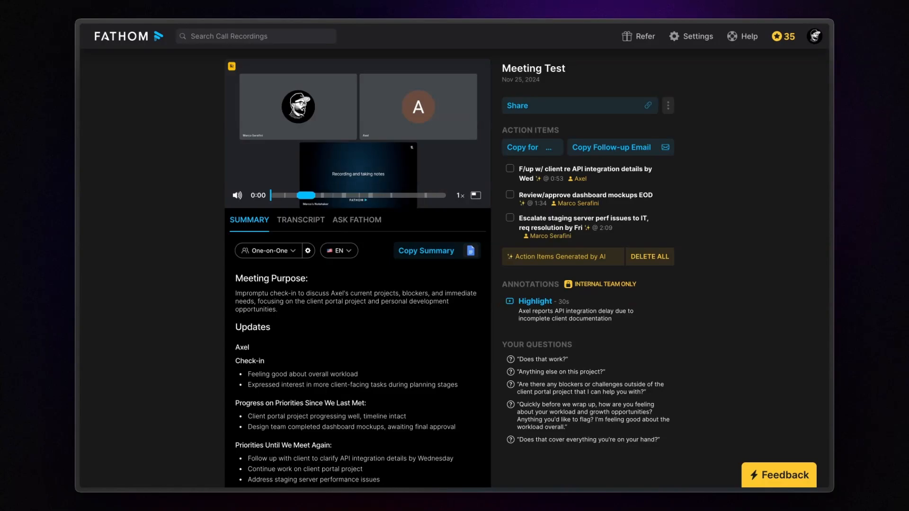
- Highlight the question about blockers or challenges outside the client portal project in the meeting transcript
click(304, 221)
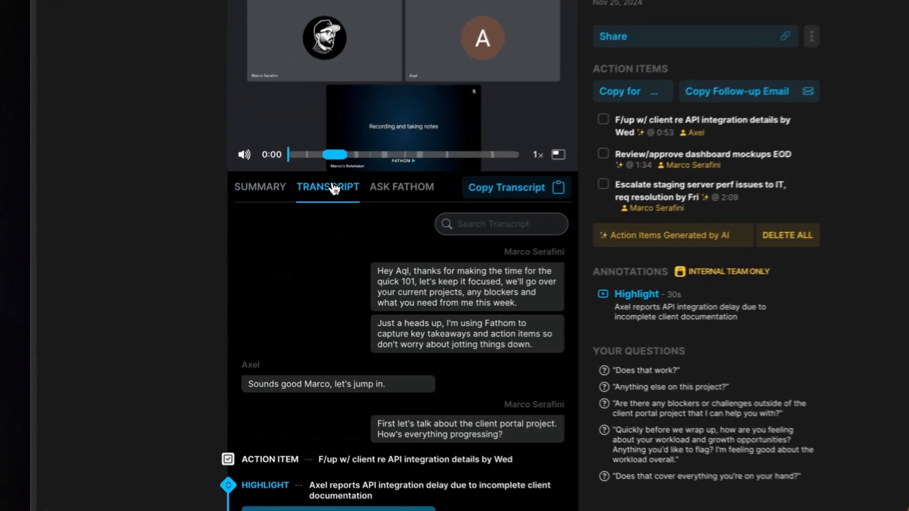
scroll(324, 252, down, 7)
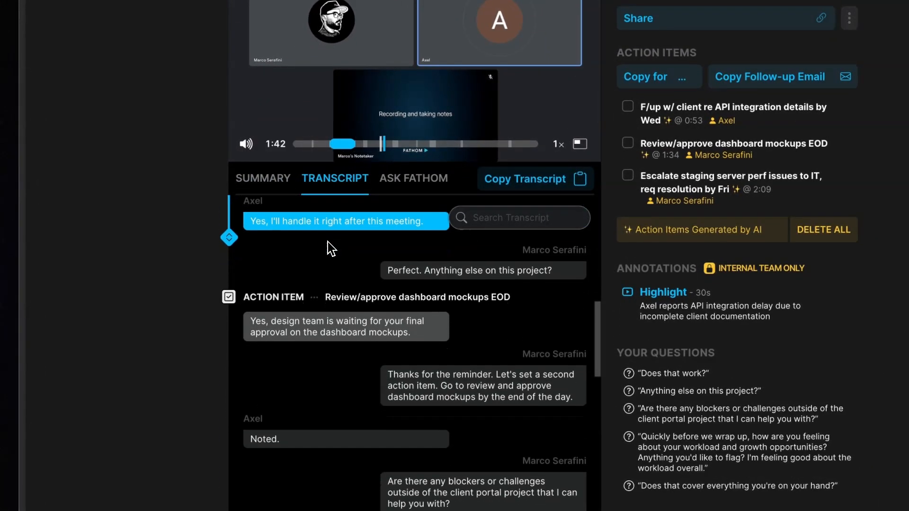
scroll(327, 331, down, 5)
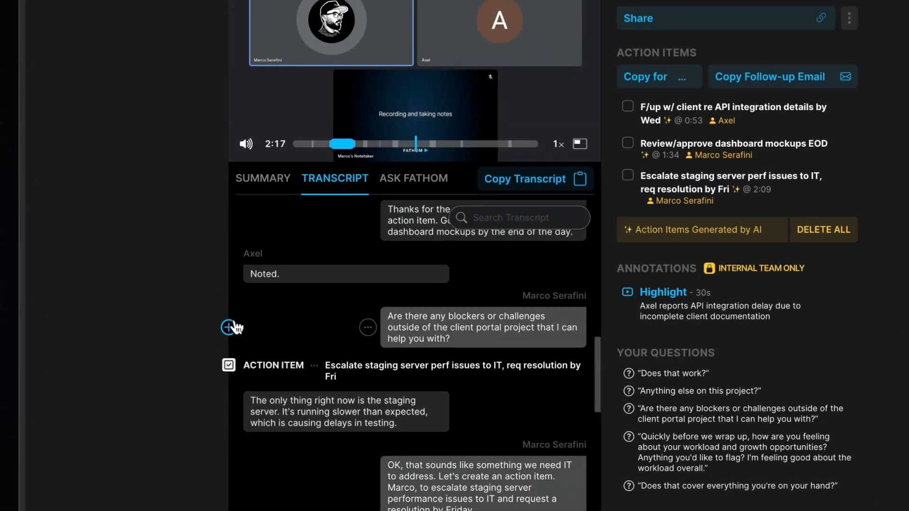
click(229, 328)
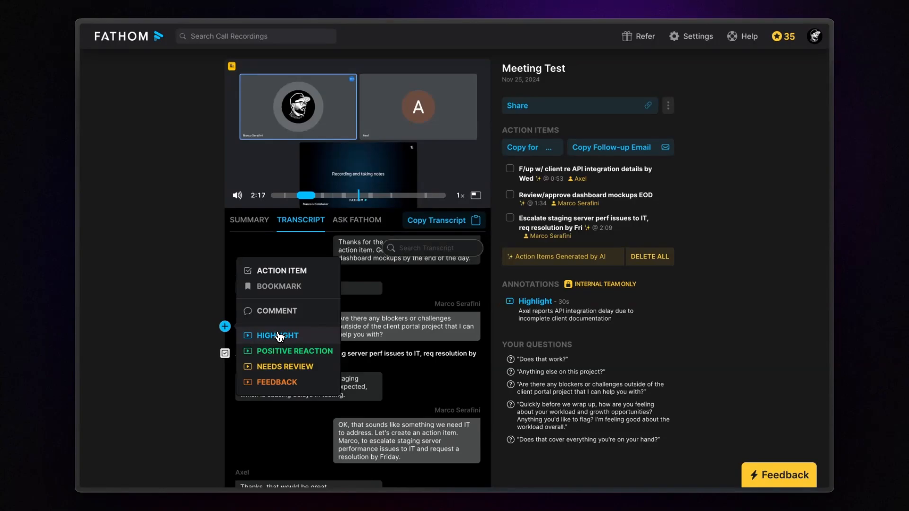
click(278, 335)
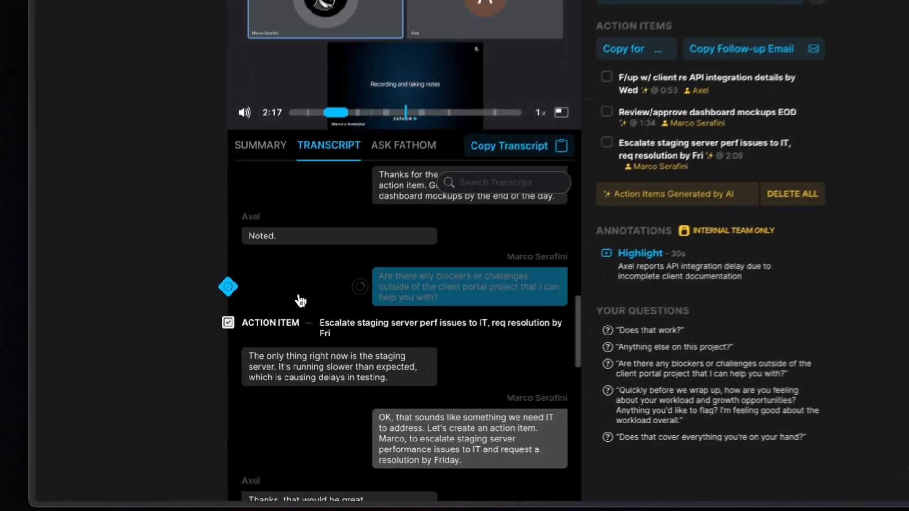
- Extend the new highlight through the reply "Thanks, that would be great." and open the highlight's options in the annotations
scroll(278, 335, down, 2)
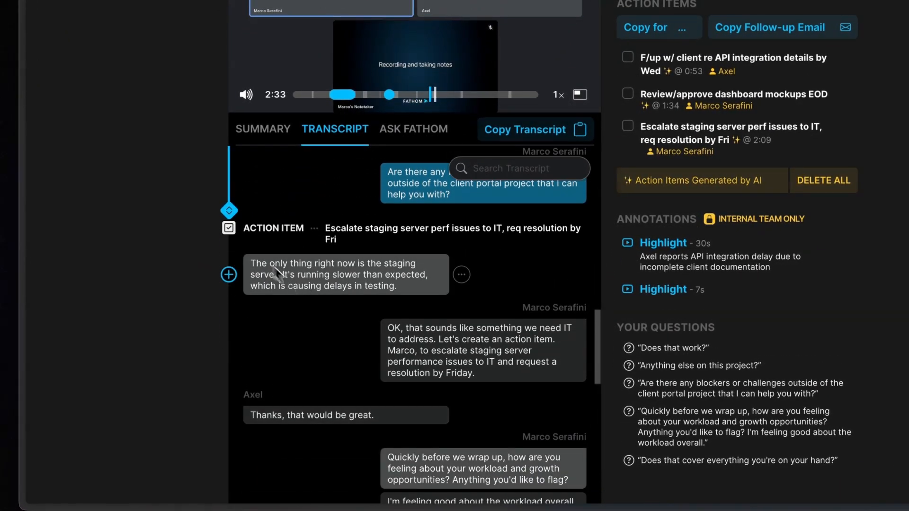
drag(227, 221, 227, 416)
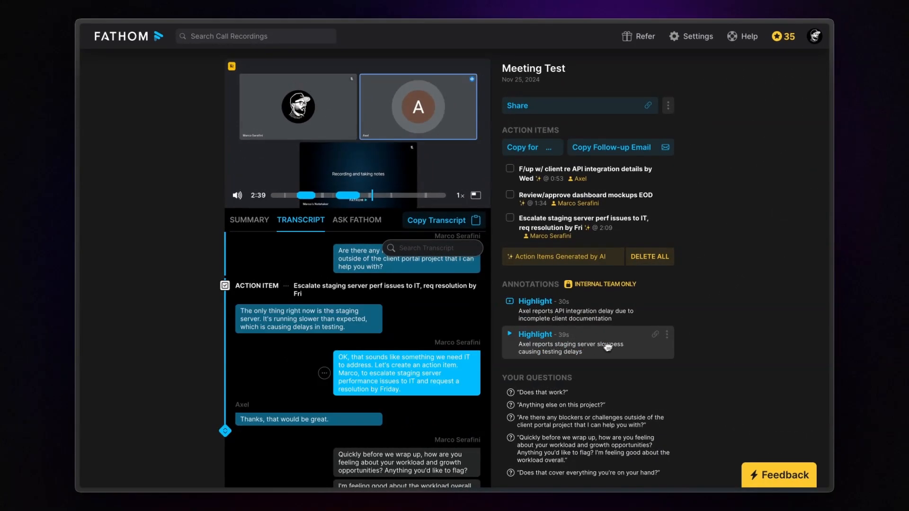
click(667, 335)
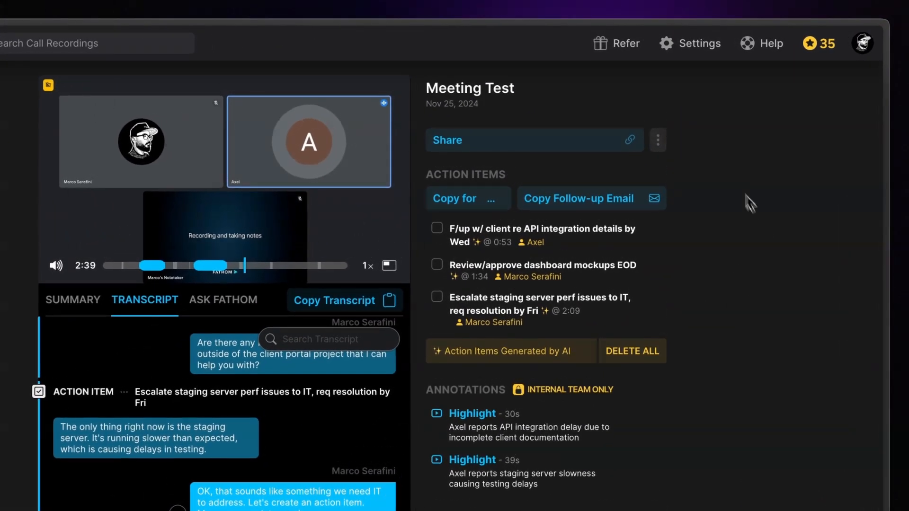
- In the settings' highlight options, connect the HIGHLIGHT type to the Slack channel #meetings-highlights
click(690, 49)
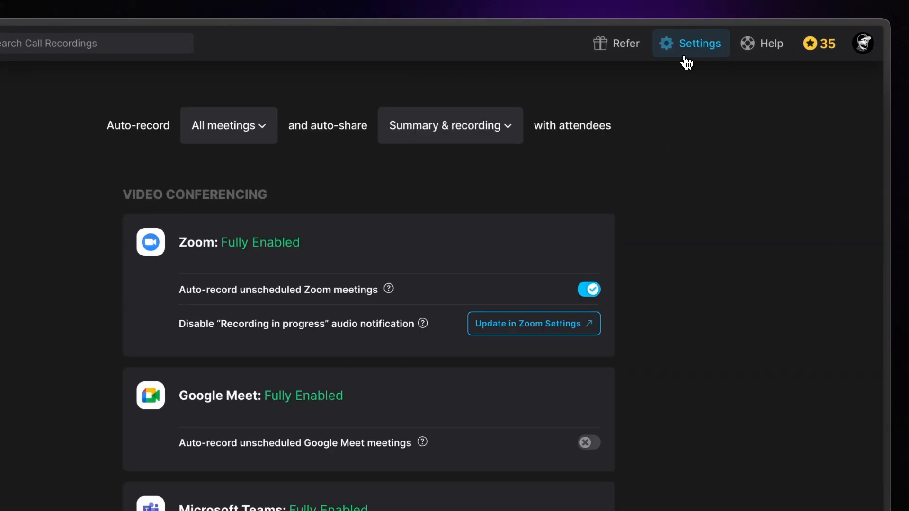
scroll(633, 436, down, 10)
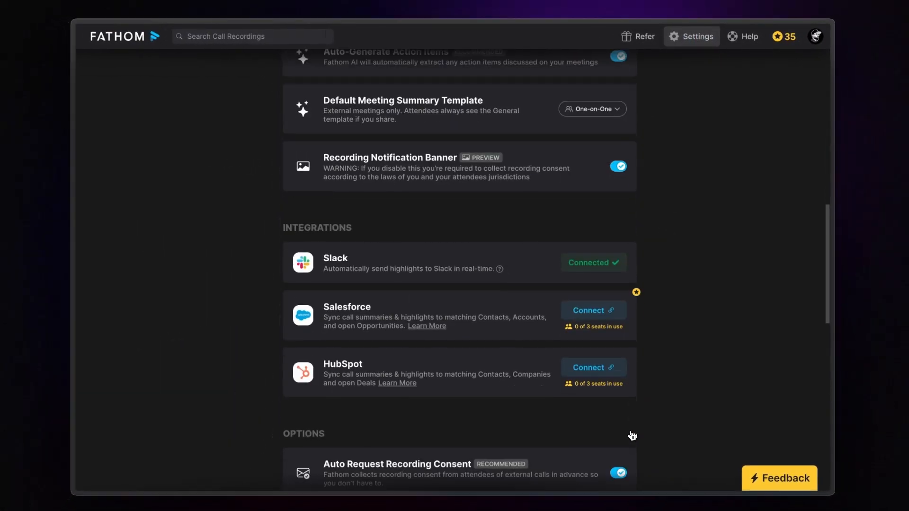
scroll(633, 436, down, 10)
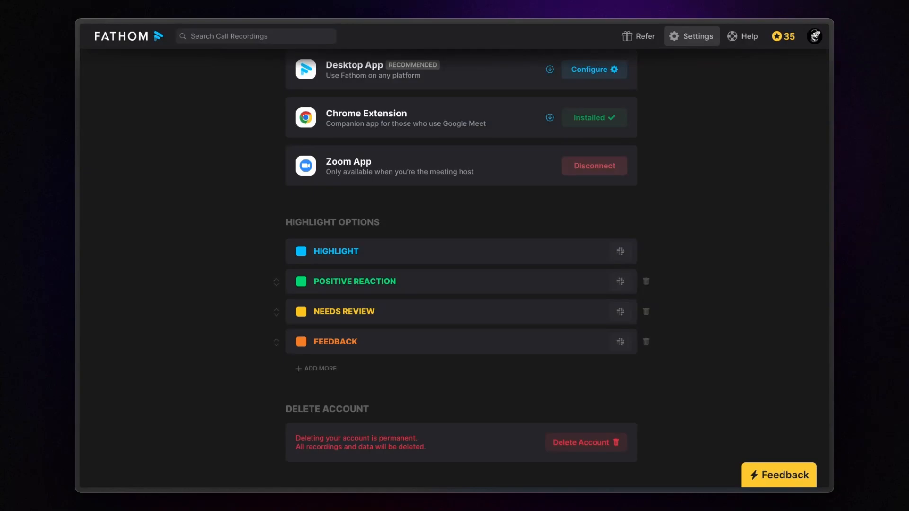
scroll(367, 371, up, 15)
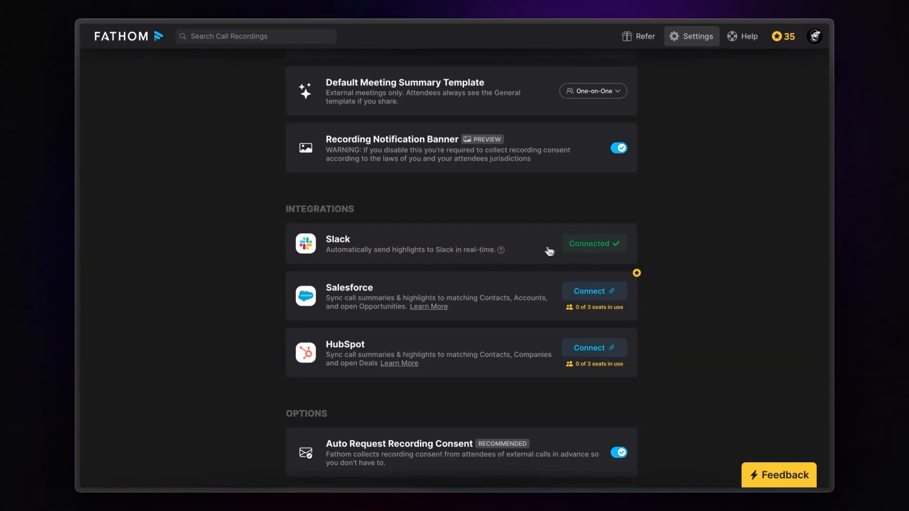
scroll(533, 247, down, 15)
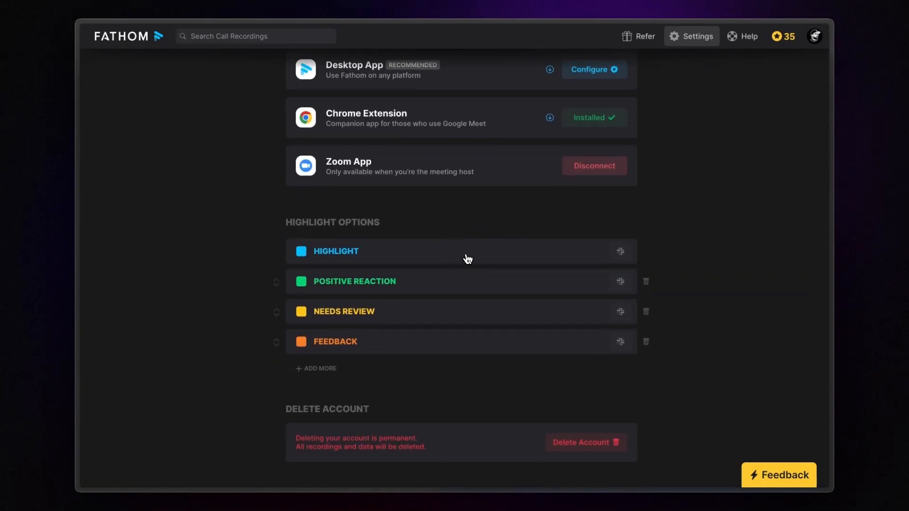
click(620, 255)
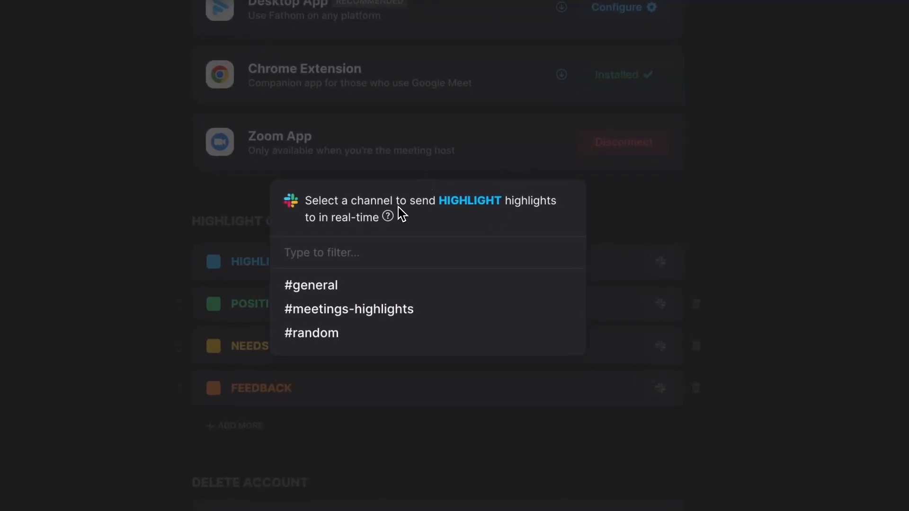
click(391, 313)
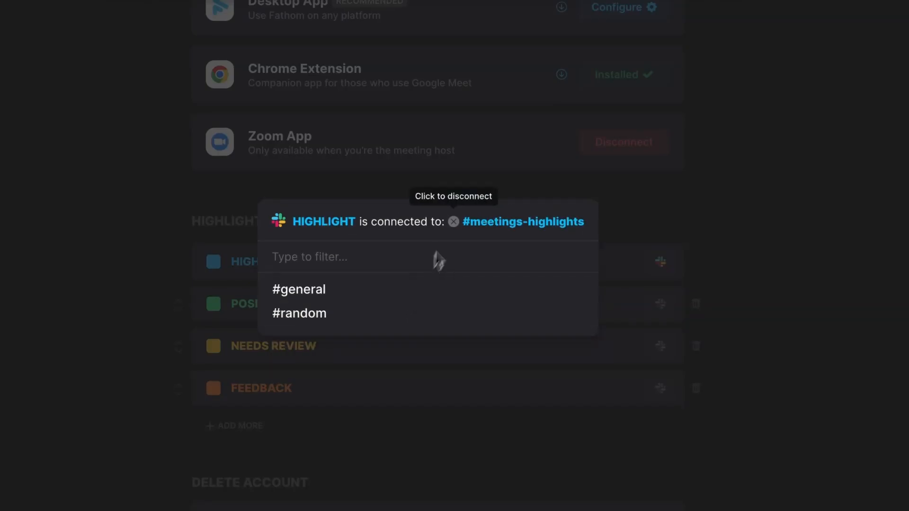
click(496, 190)
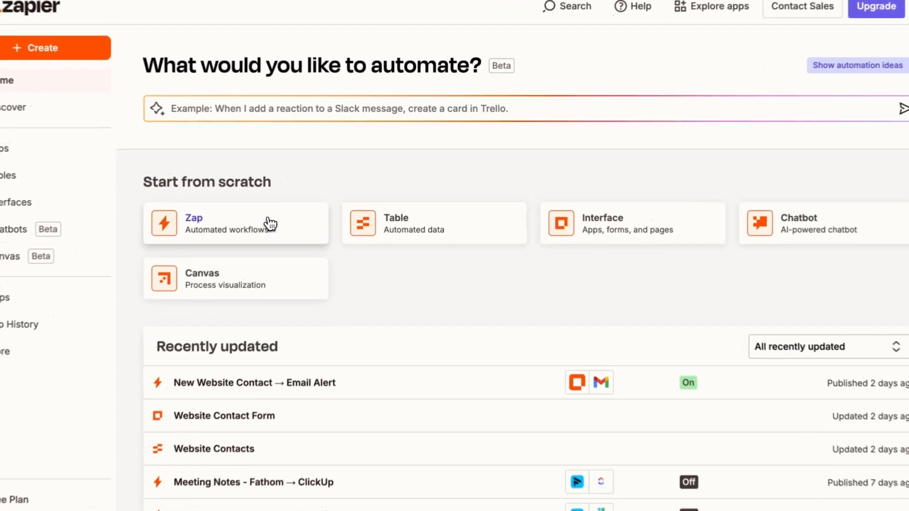
- Switch to Zapier and create a Zap with Fathom as the trigger app and New Highlight as the trigger event
click(310, 205)
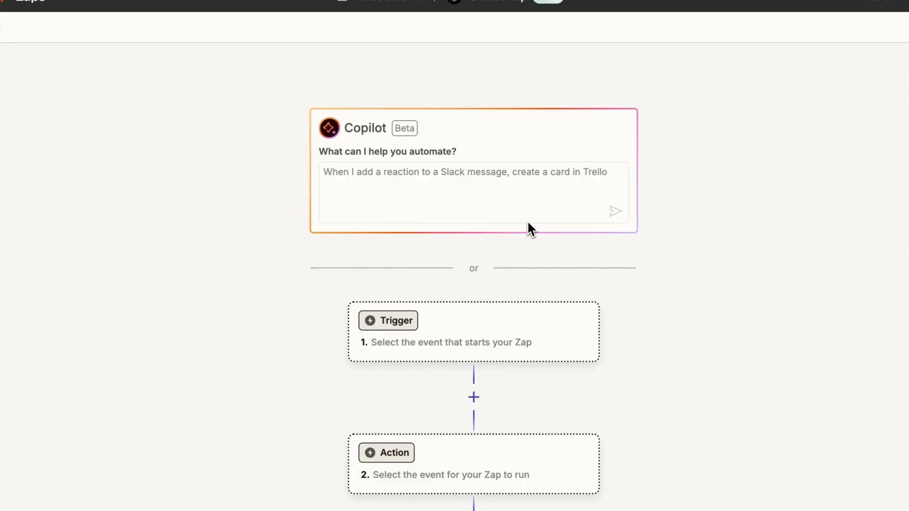
click(408, 324)
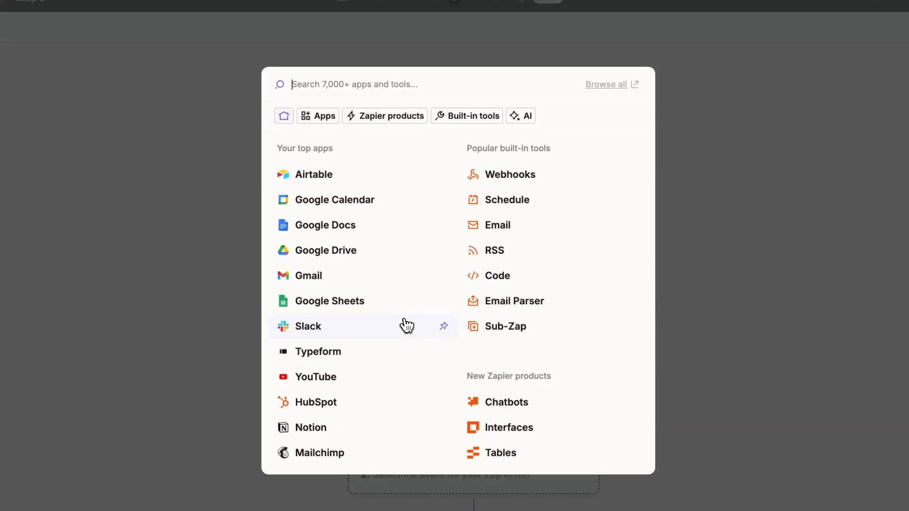
text(fathom)
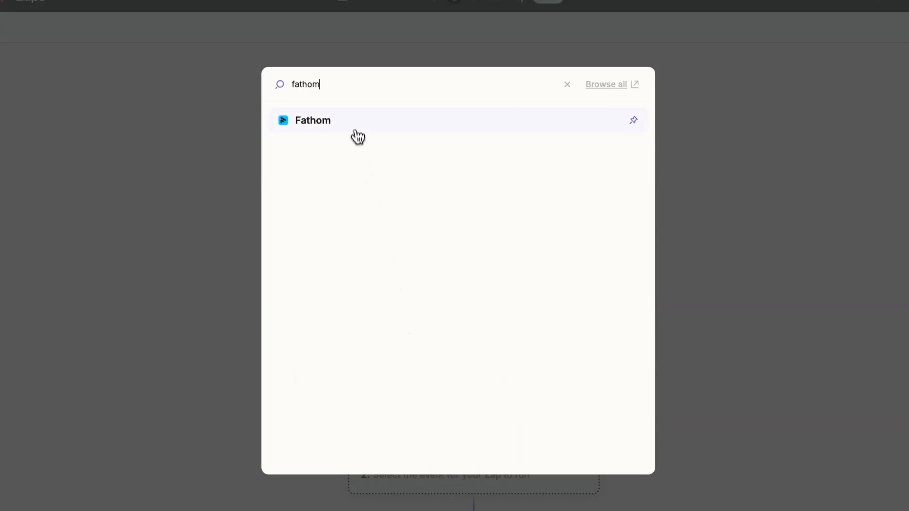
click(355, 126)
click(713, 185)
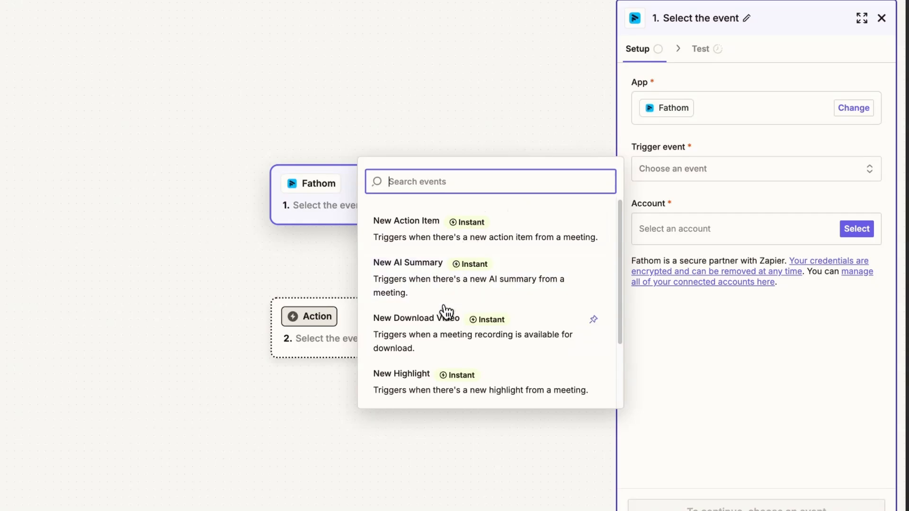
click(432, 391)
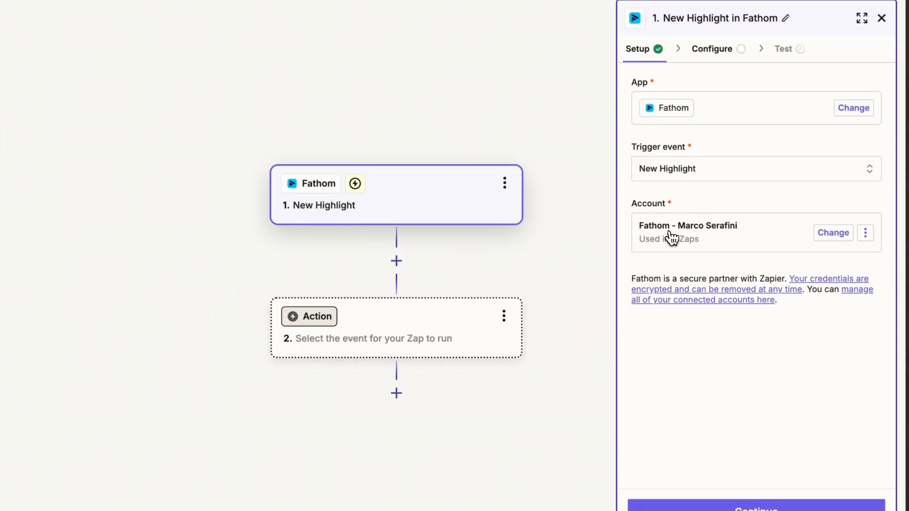
click(723, 456)
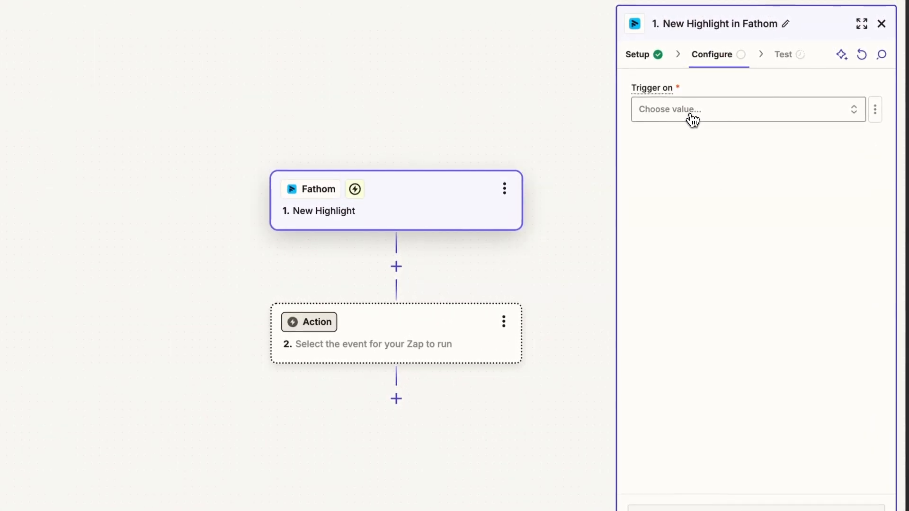
- Configure the Fathom trigger to run on My Meetings
click(668, 47)
click(433, 155)
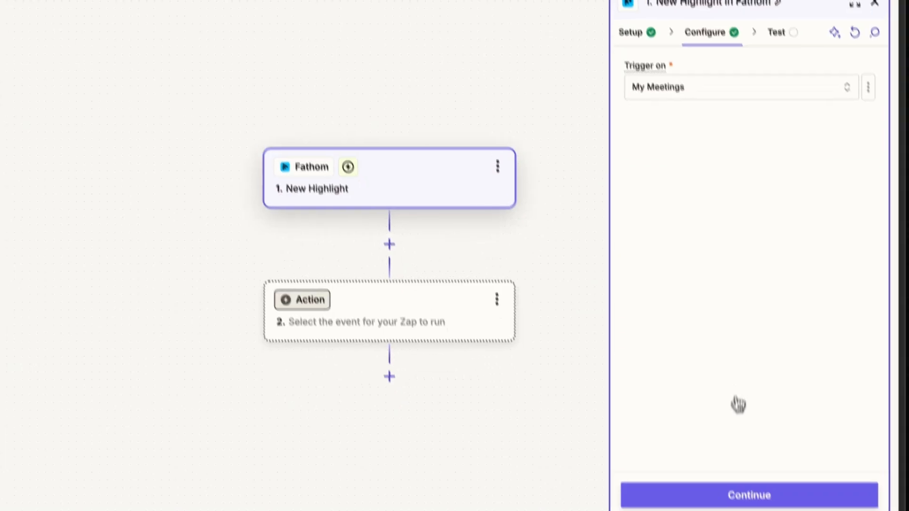
click(723, 449)
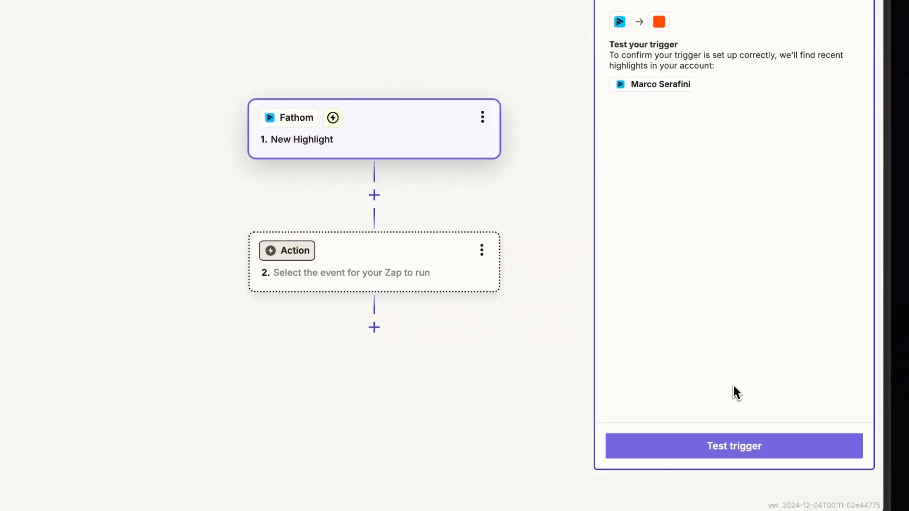
- Test the Fathom trigger, inspect the Highlight A record, and continue with it as the selected record
click(733, 447)
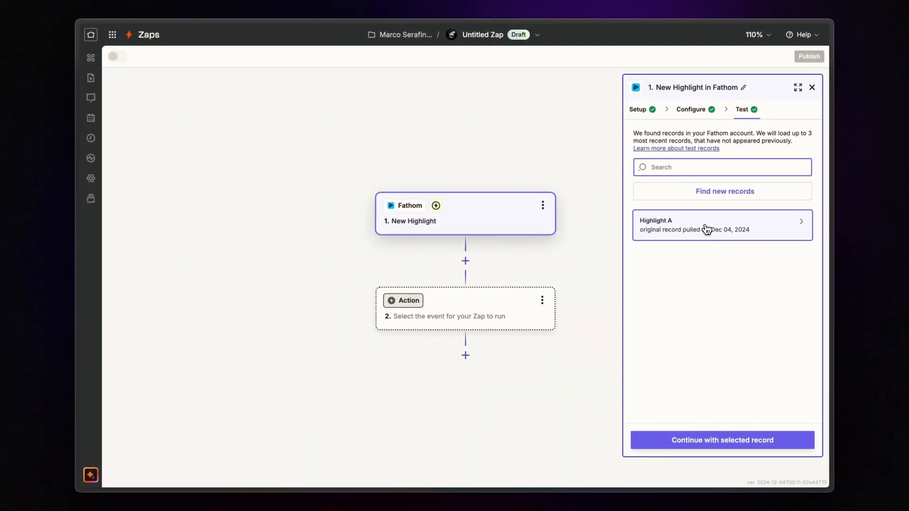
click(705, 228)
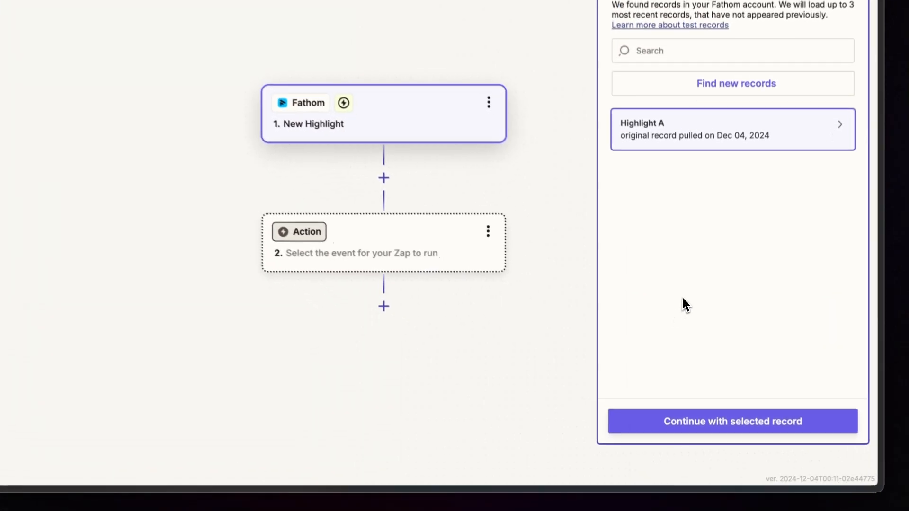
click(698, 420)
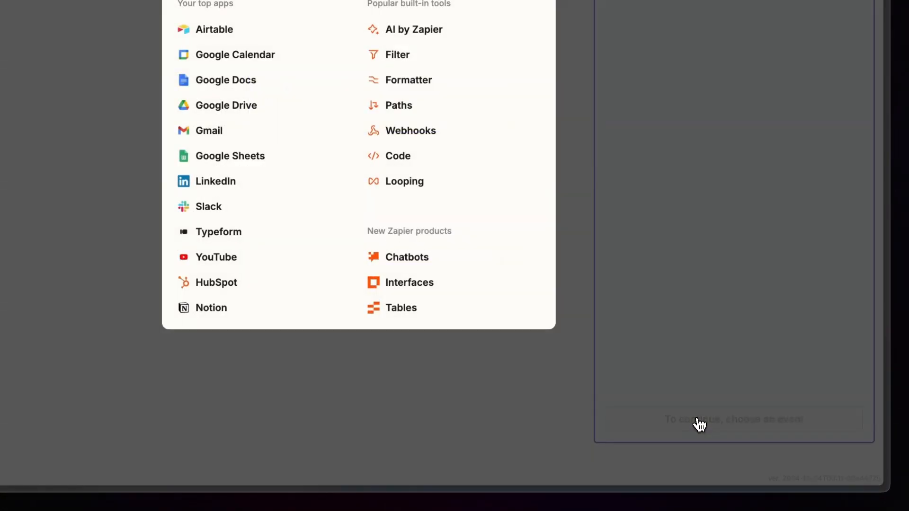
- Add Slack as the Zap's action app with the Send Channel Message event and proceed to its configuration
text(slack)
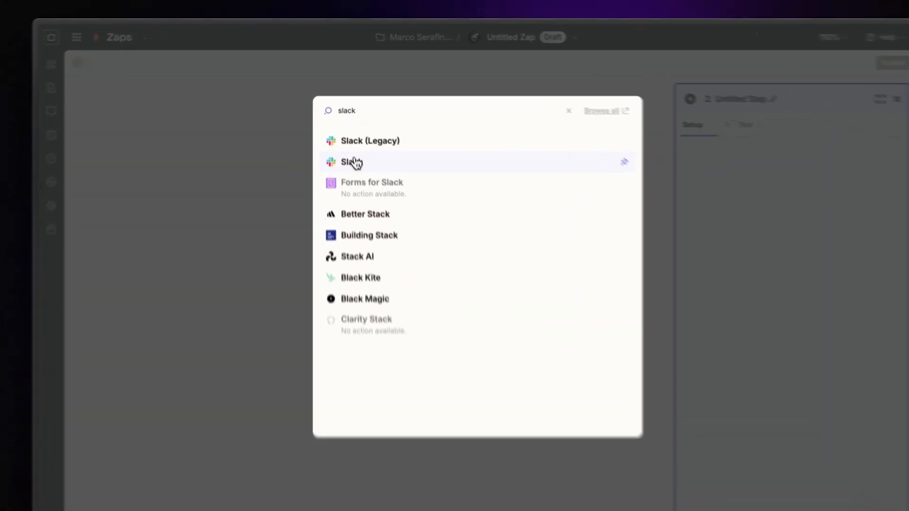
click(356, 141)
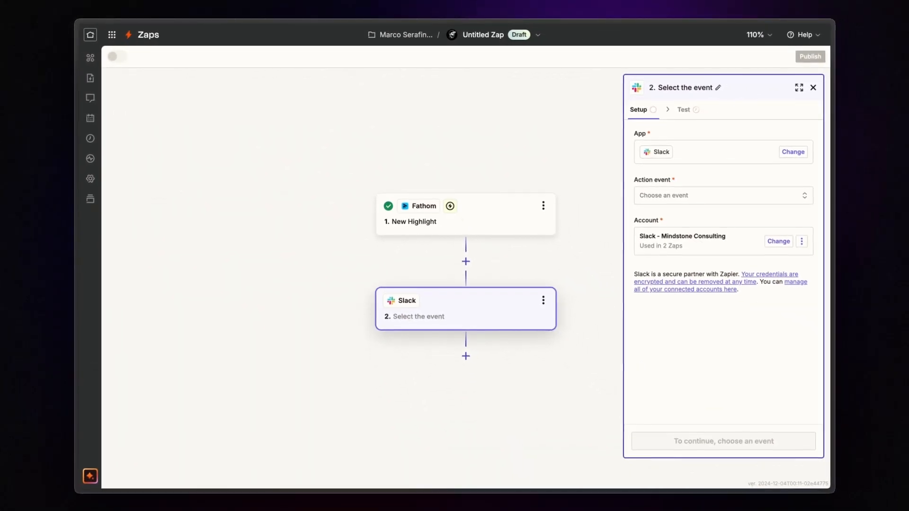
click(668, 199)
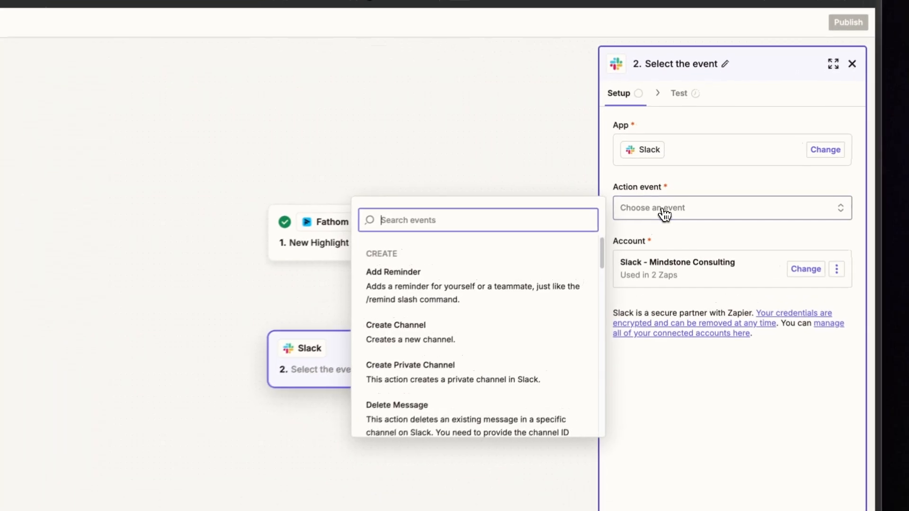
text(s)
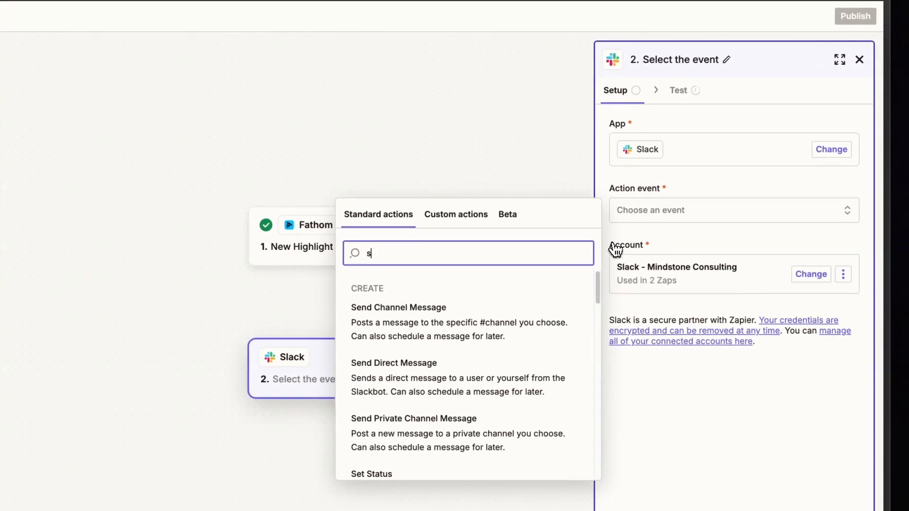
text(en)
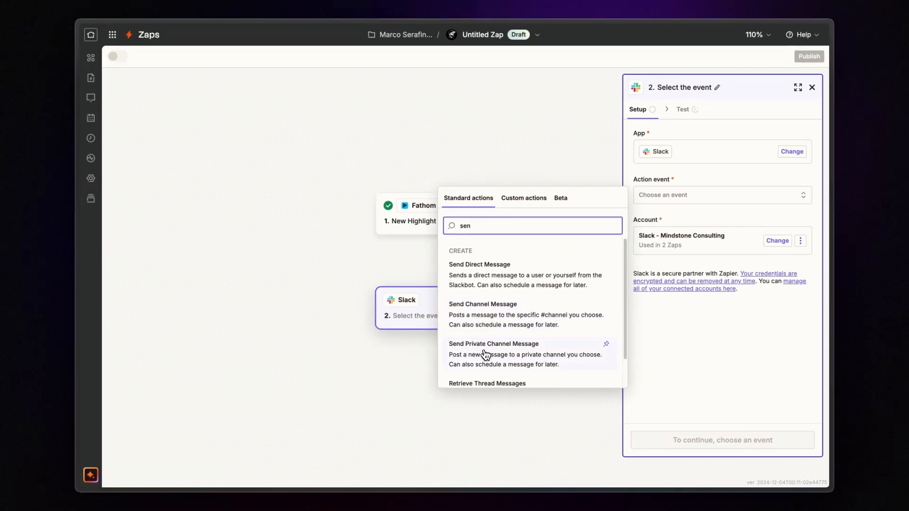
click(493, 325)
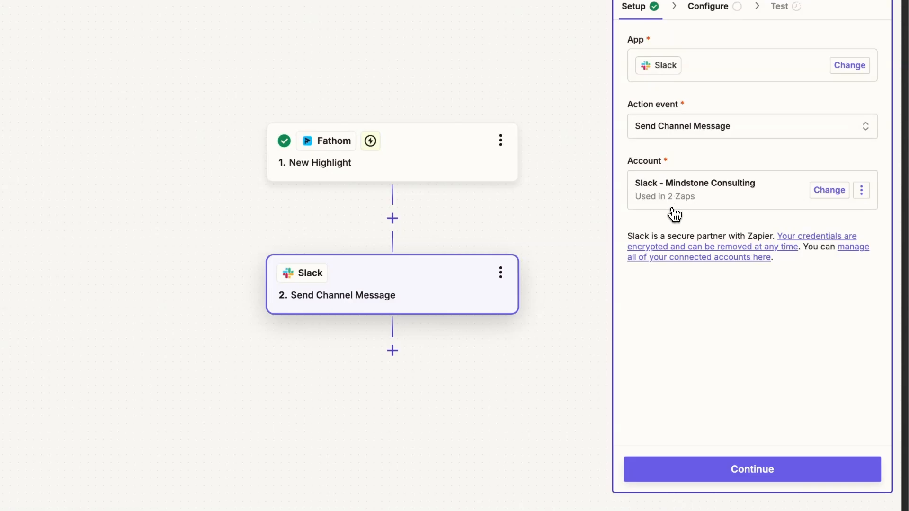
click(696, 463)
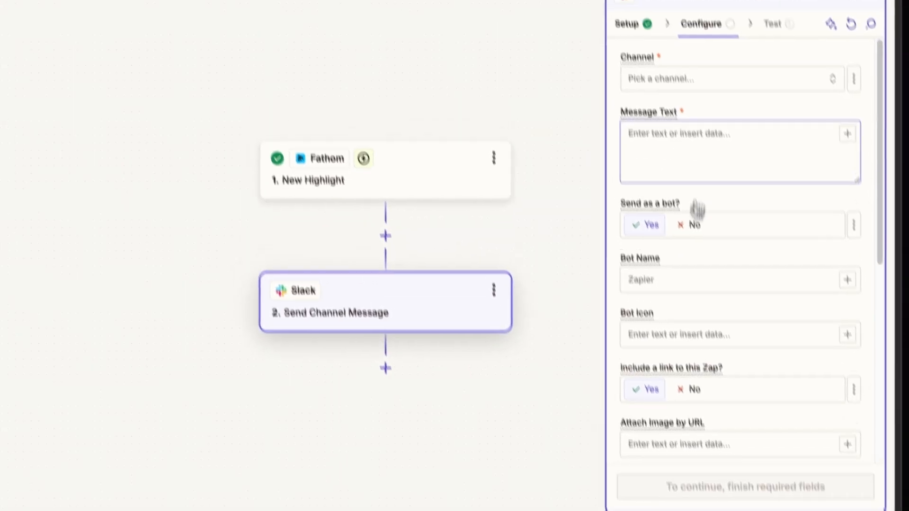
- Set the Slack channel to meetings-highlights and build the message text from the Highlight Share Url and Highlight Summary fields
click(689, 69)
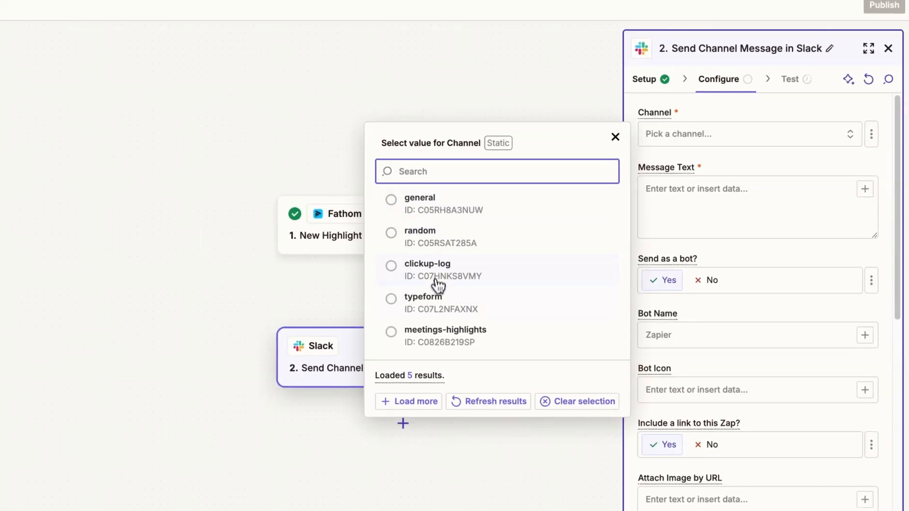
click(429, 324)
click(701, 212)
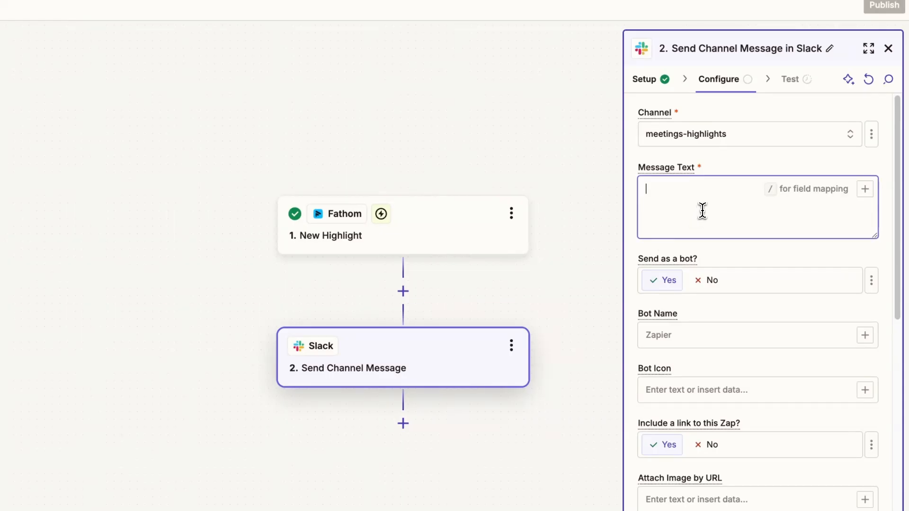
text(/)
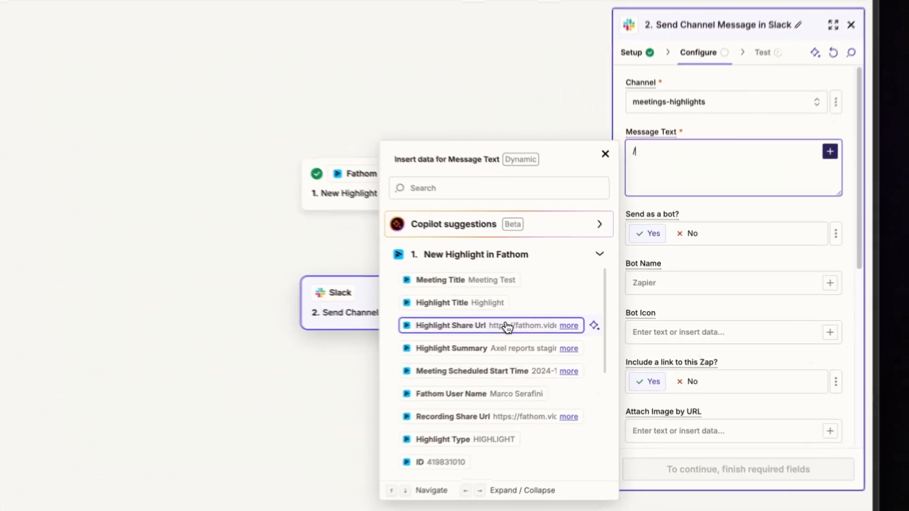
click(539, 326)
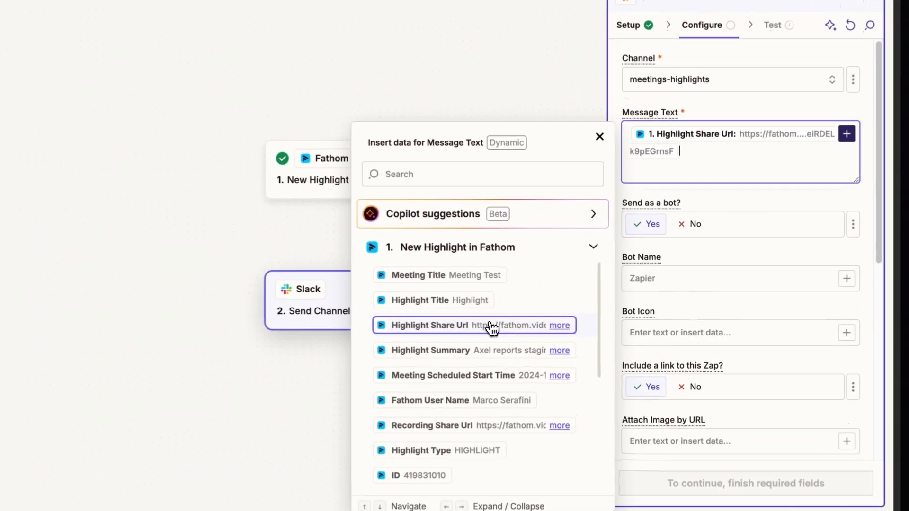
click(483, 352)
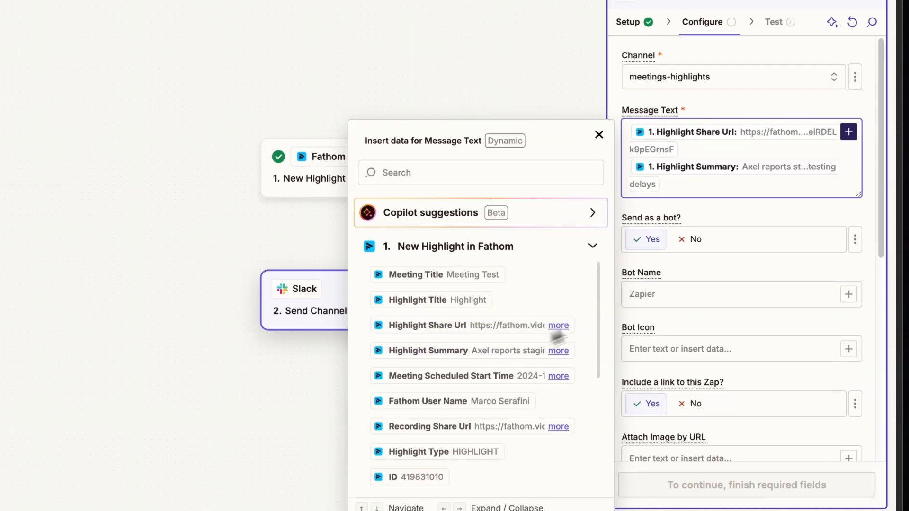
click(726, 213)
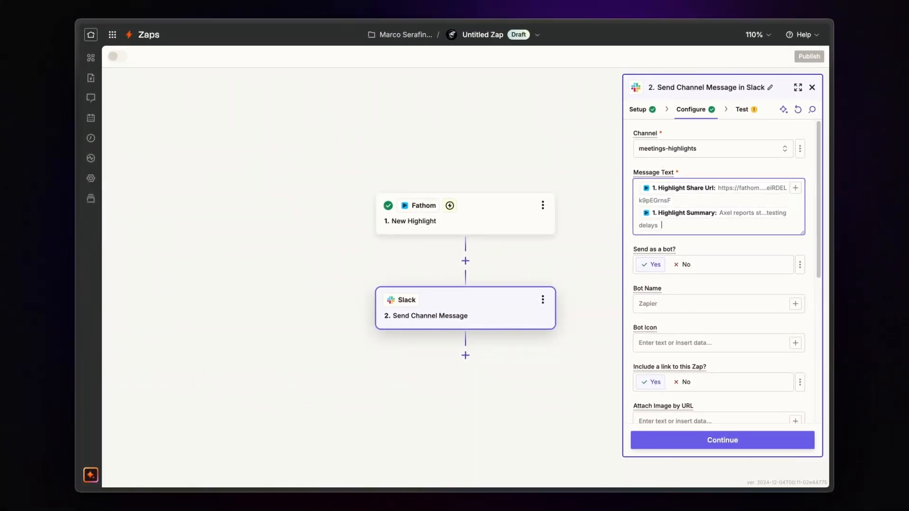
- Name the bot Fathom Highlights and choose not to include a link to this Zap in the message
click(674, 301)
text(Fathom Highlights)
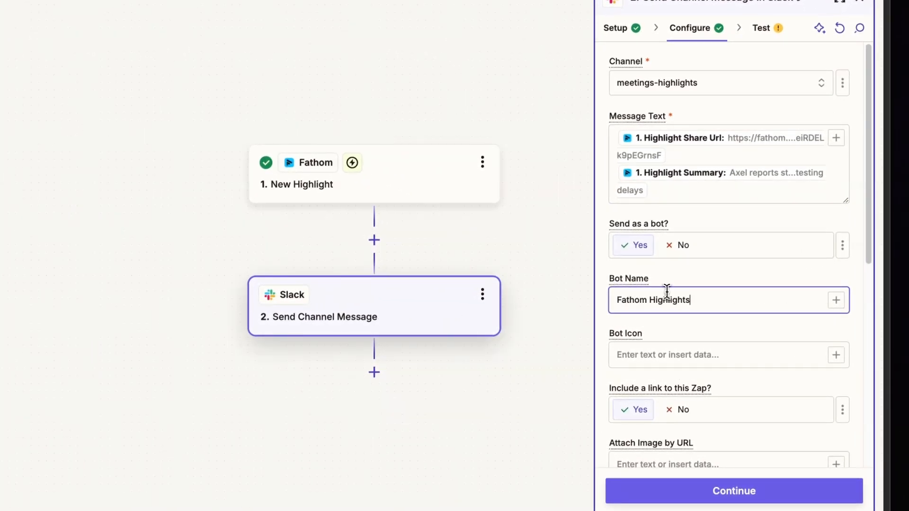
click(656, 356)
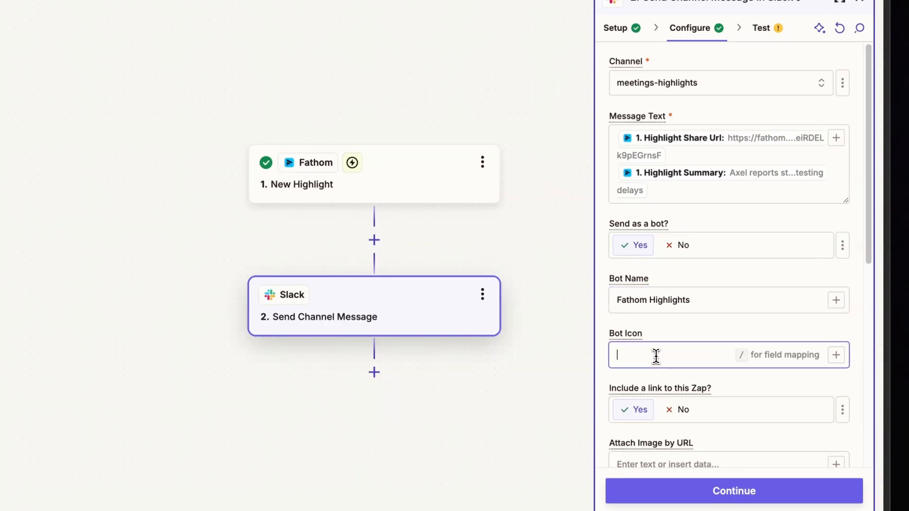
click(674, 334)
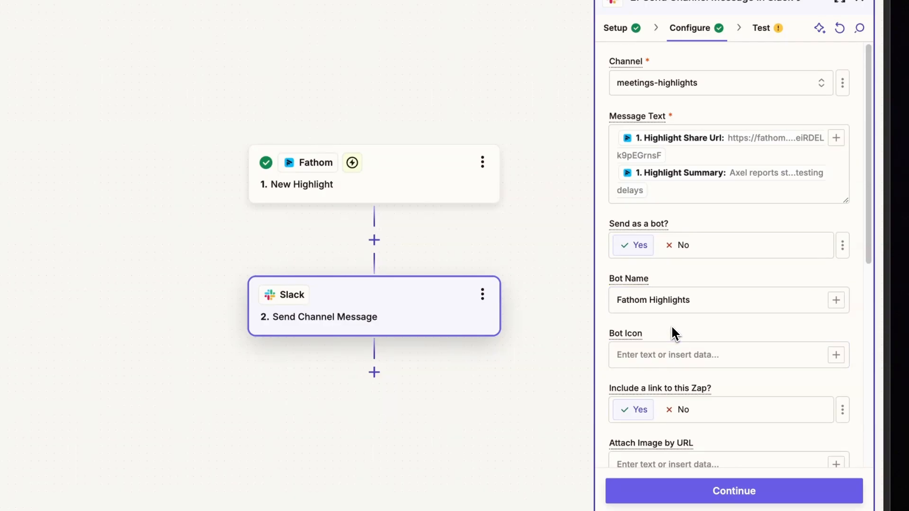
scroll(672, 332, down, 5)
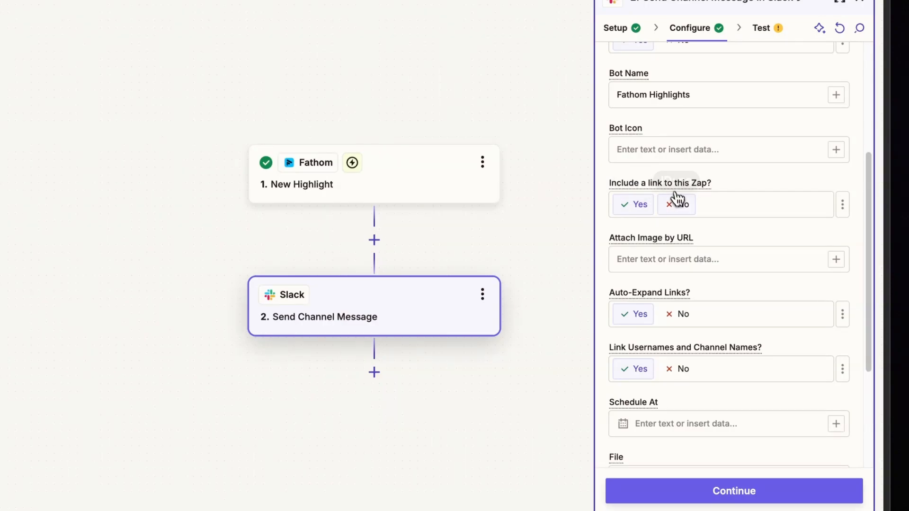
click(681, 205)
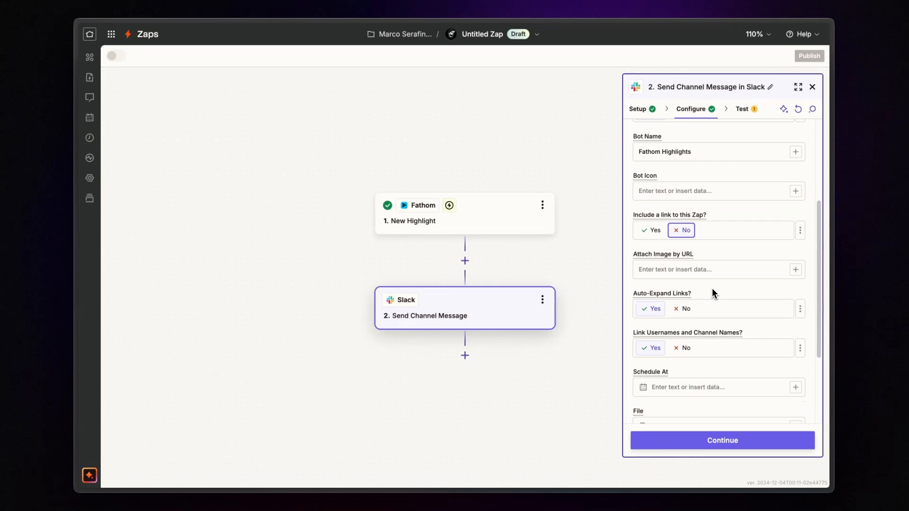
- Keep the remaining message options at their defaults and test the Slack action by sending the message
scroll(712, 288, down, 2)
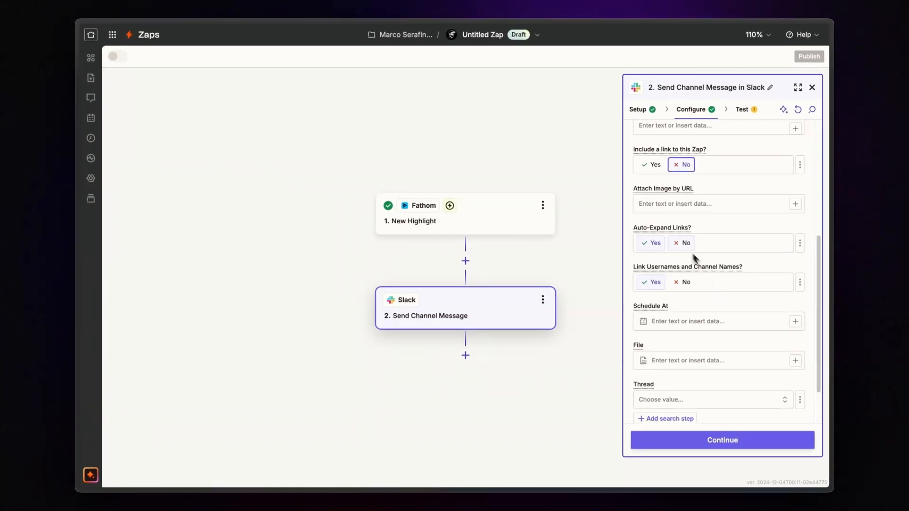
scroll(711, 292, down, 2)
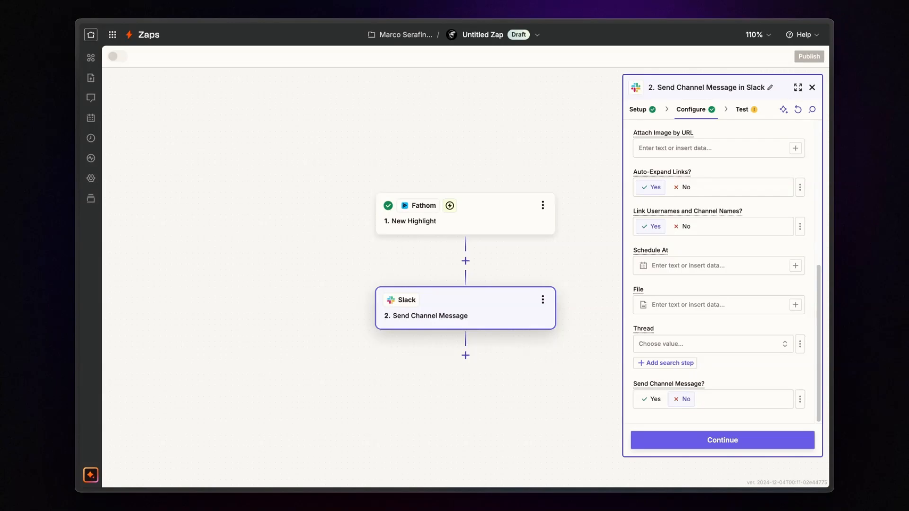
click(710, 440)
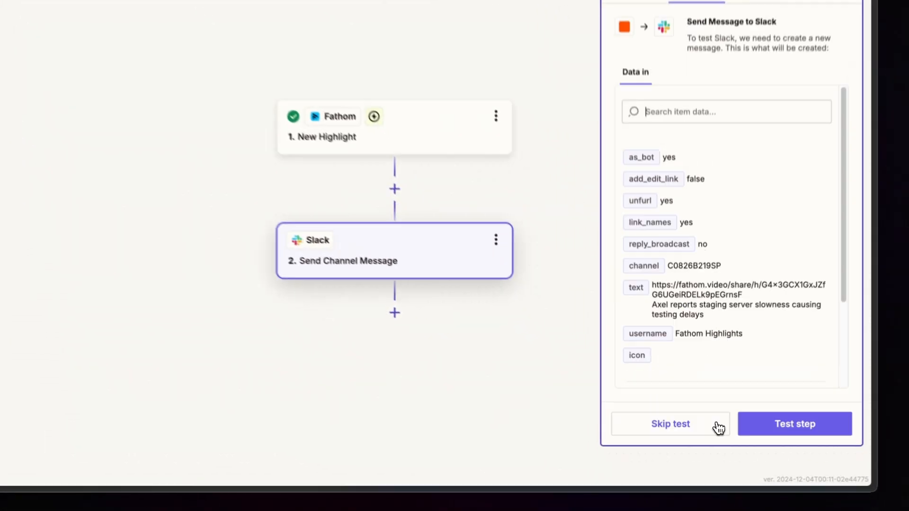
click(790, 426)
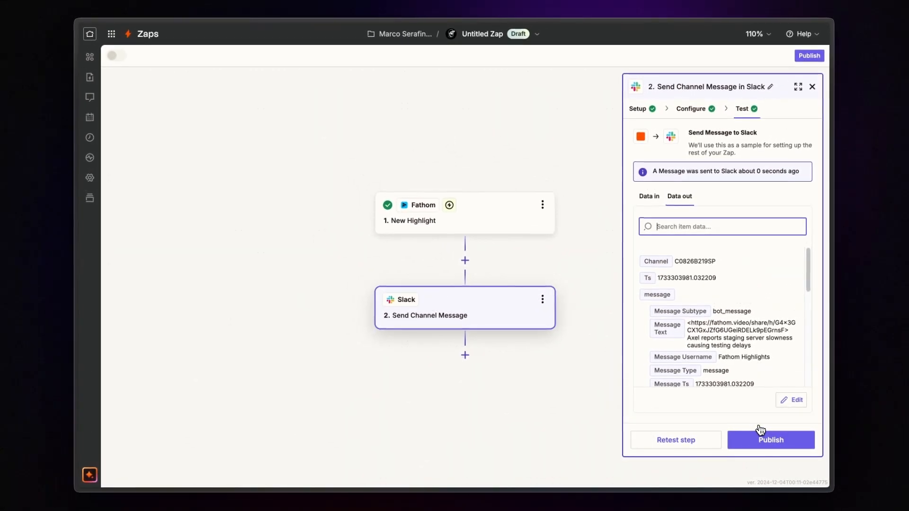
- Switch to Slack and play the embedded highlight video in the meetings-highlights test message, then pause it
key(super+space)
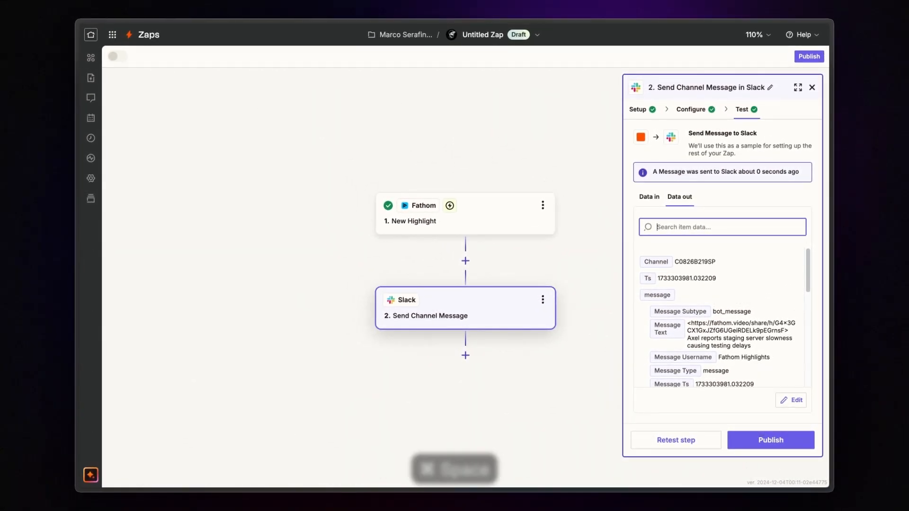
text(slac)
key(Return)
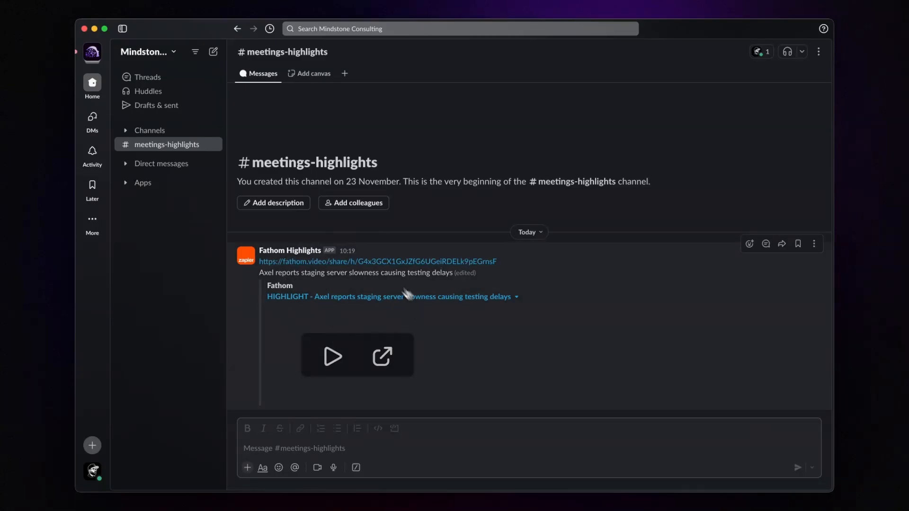
click(323, 359)
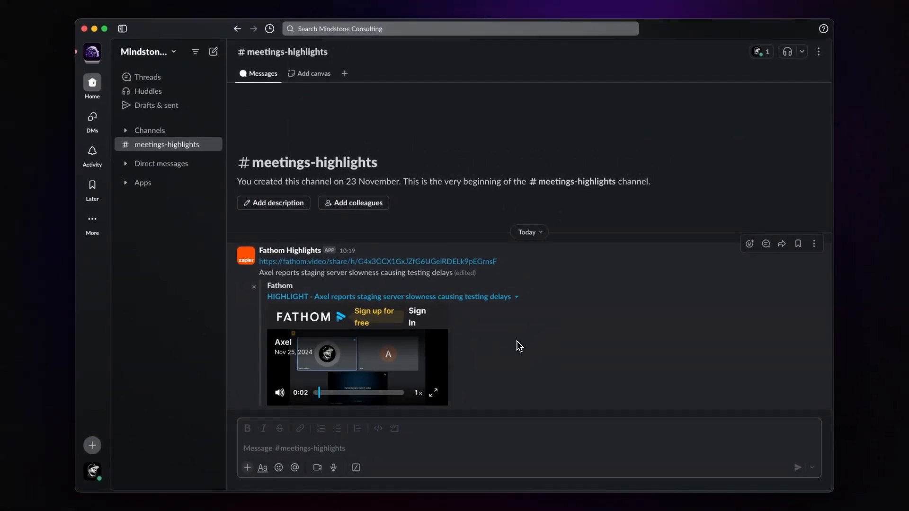
click(348, 372)
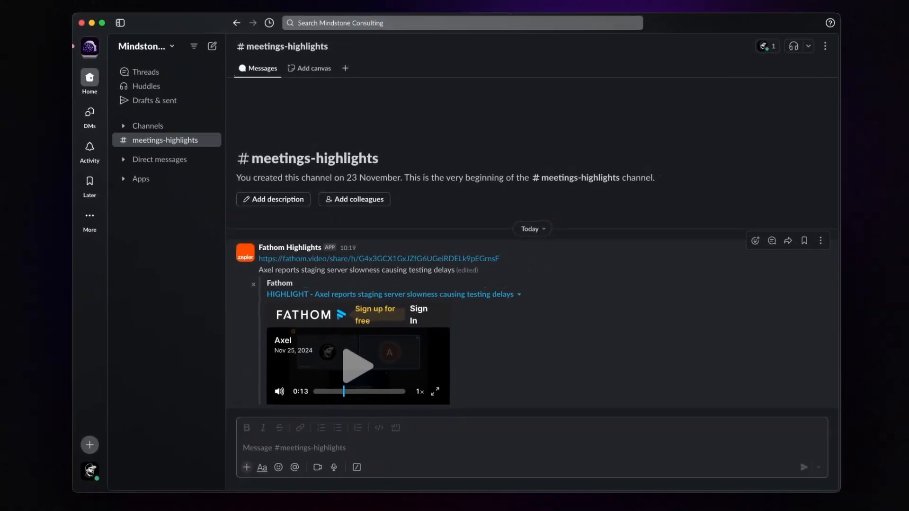